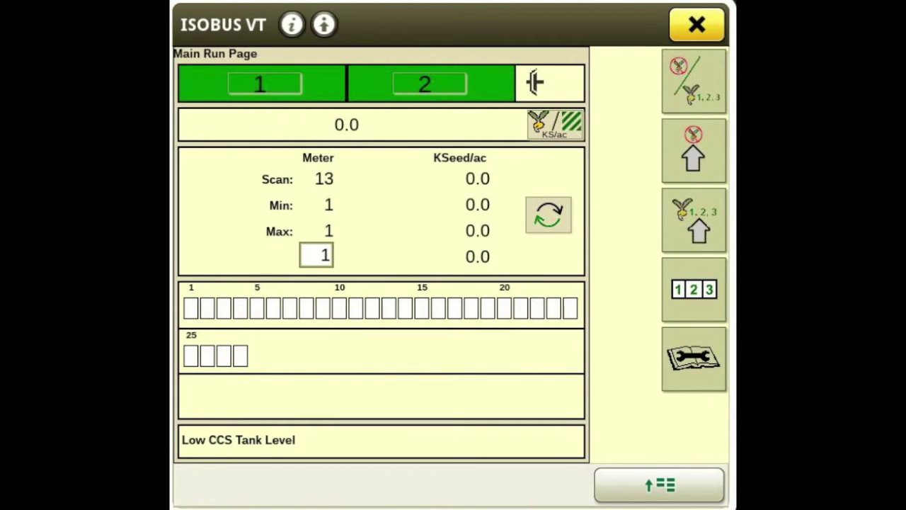
Toggle off planter sections 1 and 2 and show population separately per section.
{"action": "left_click", "coordinate": [277, 78]}
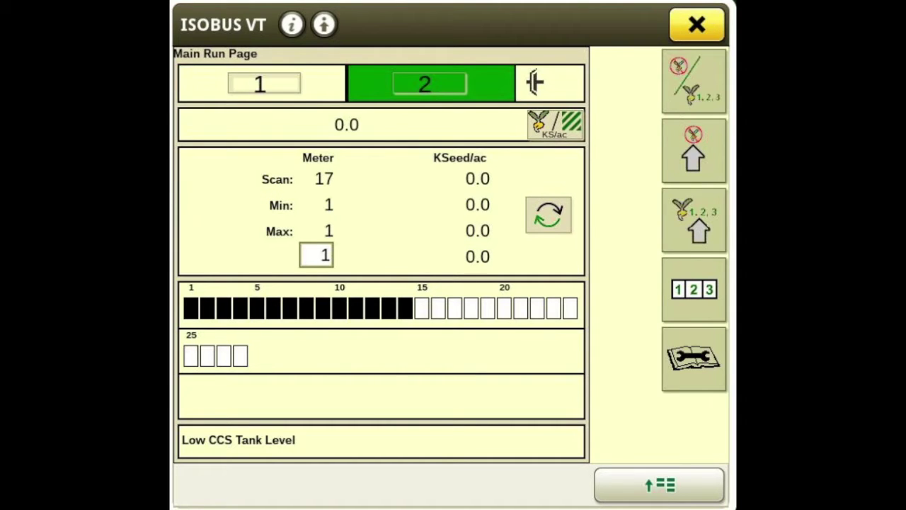
{"action": "left_click", "coordinate": [425, 84]}
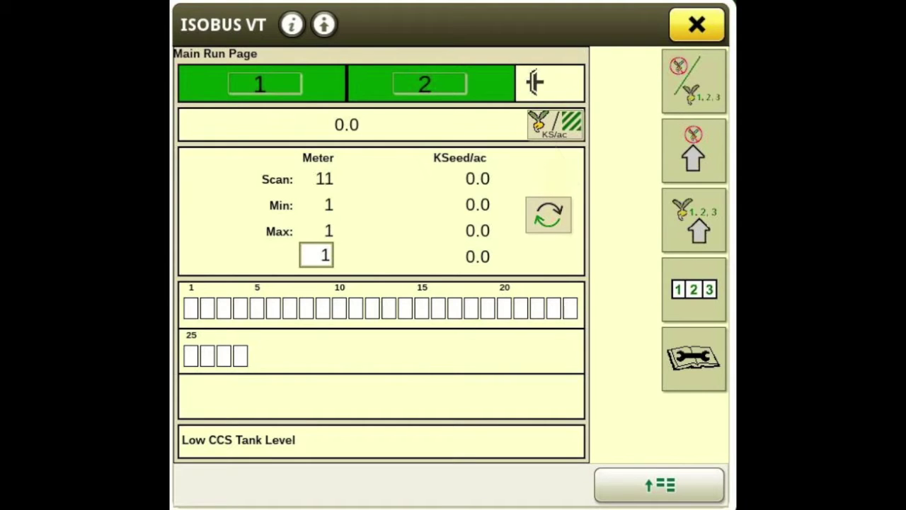
{"action": "left_click", "coordinate": [556, 124]}
Enter 4 as the meter number for individual monitoring and confirm it.
{"action": "left_click", "coordinate": [315, 253]}
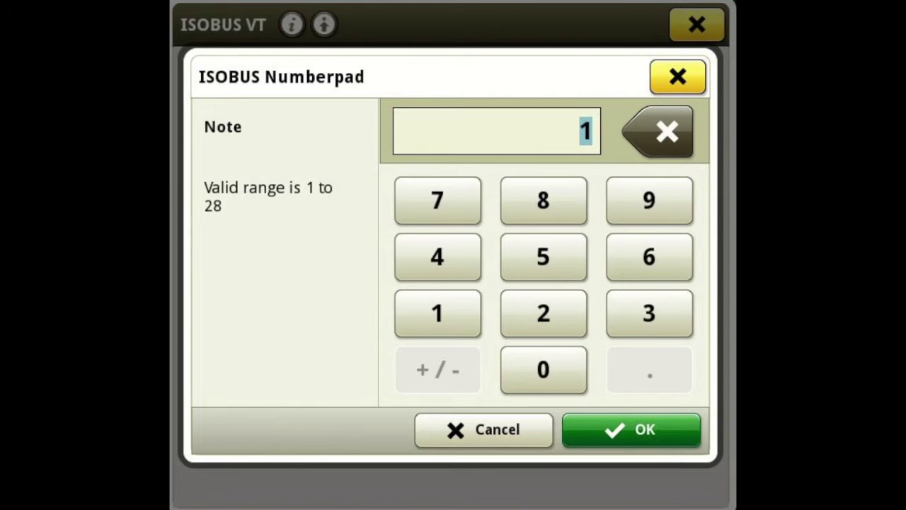
{"action": "left_click", "coordinate": [438, 256]}
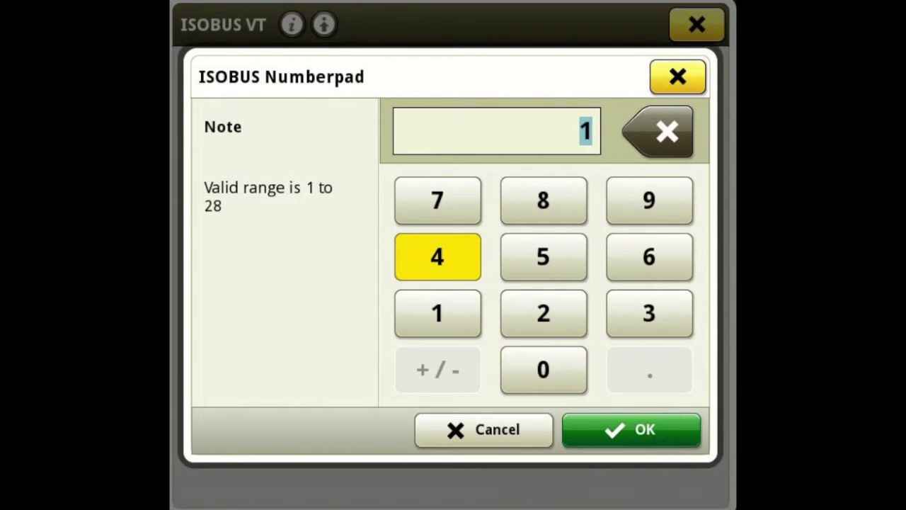
{"action": "left_click", "coordinate": [643, 428]}
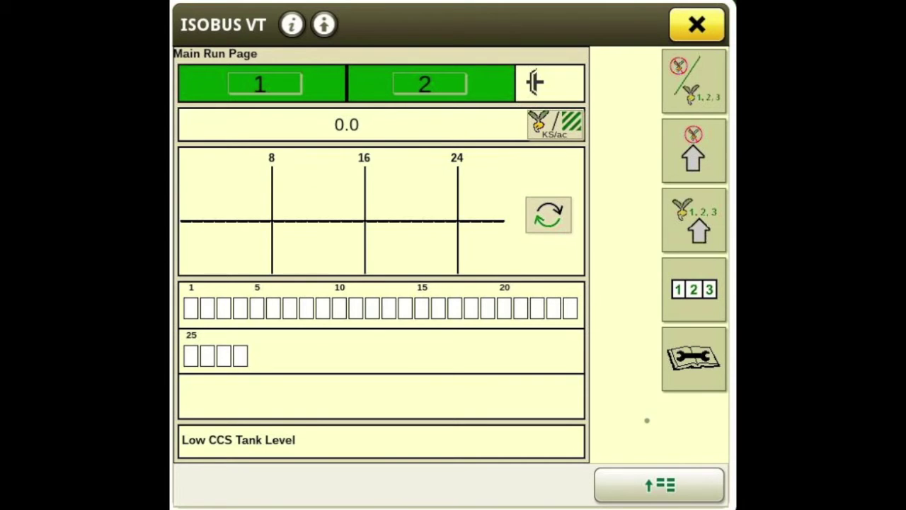
In blockage settings, keep row fail rate at 2 seeds per second and open the pattern list.
{"action": "left_click", "coordinate": [674, 146]}
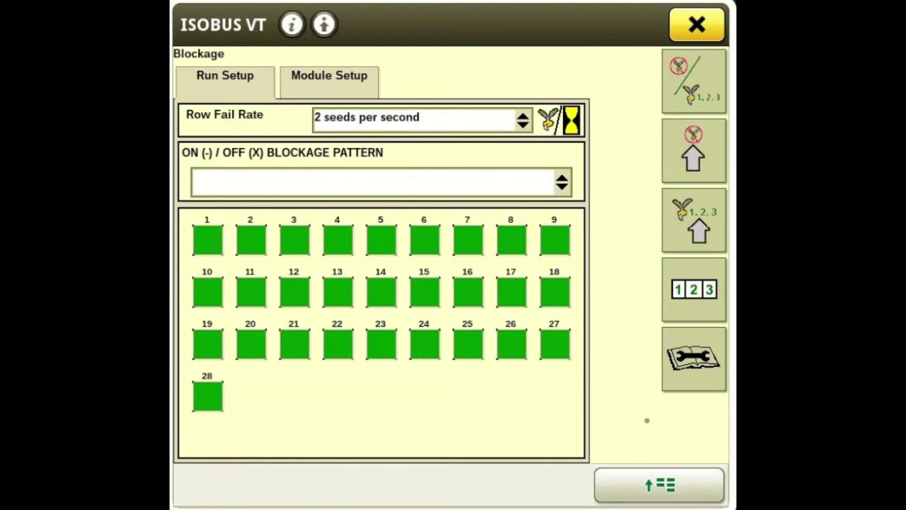
{"action": "left_click", "coordinate": [443, 117]}
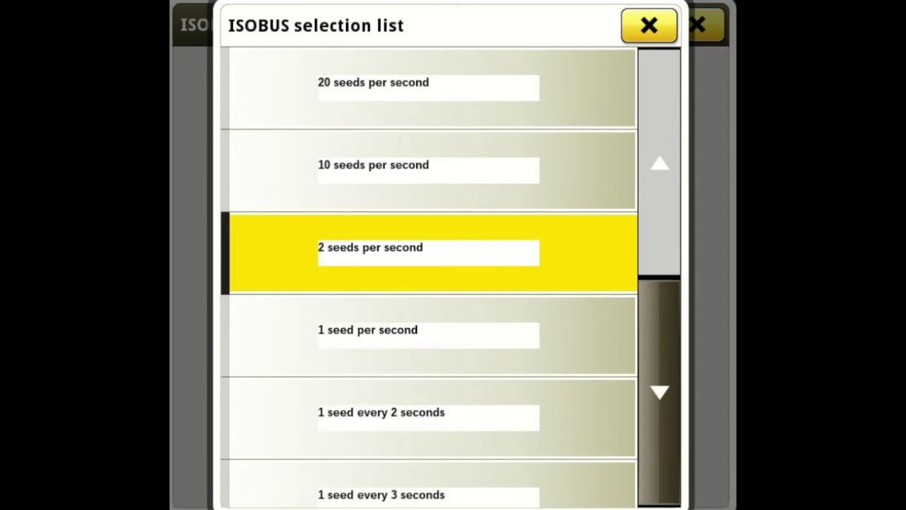
{"action": "left_click", "coordinate": [500, 234]}
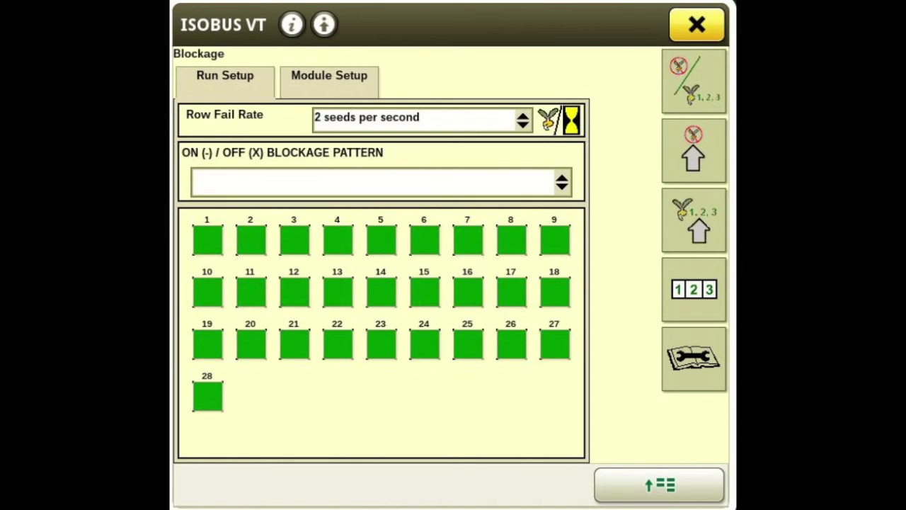
{"action": "left_click", "coordinate": [439, 176]}
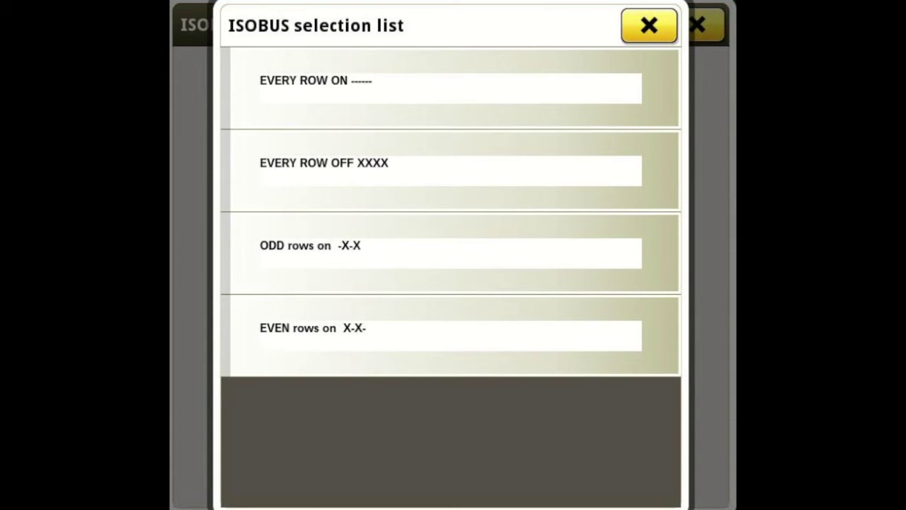
Choose EVERY ROW ON as the blockage pattern.
{"action": "left_click", "coordinate": [450, 88]}
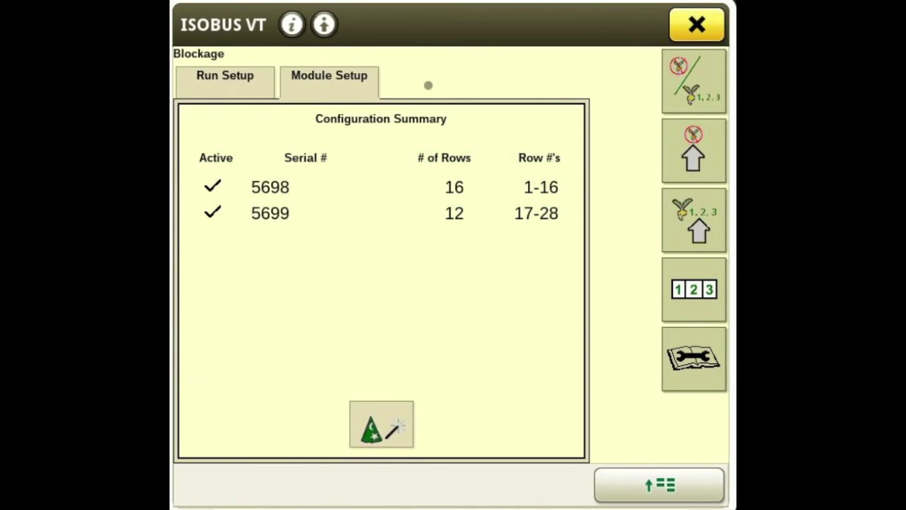
Run the module setup wizard keeping the second module's serial, then turn off single-rank planting.
{"action": "left_click", "coordinate": [381, 424]}
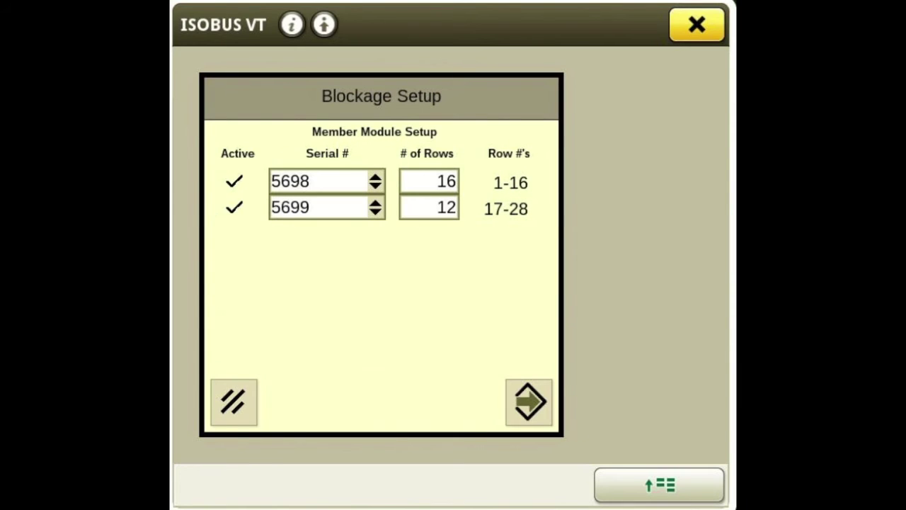
{"action": "left_click", "coordinate": [344, 208]}
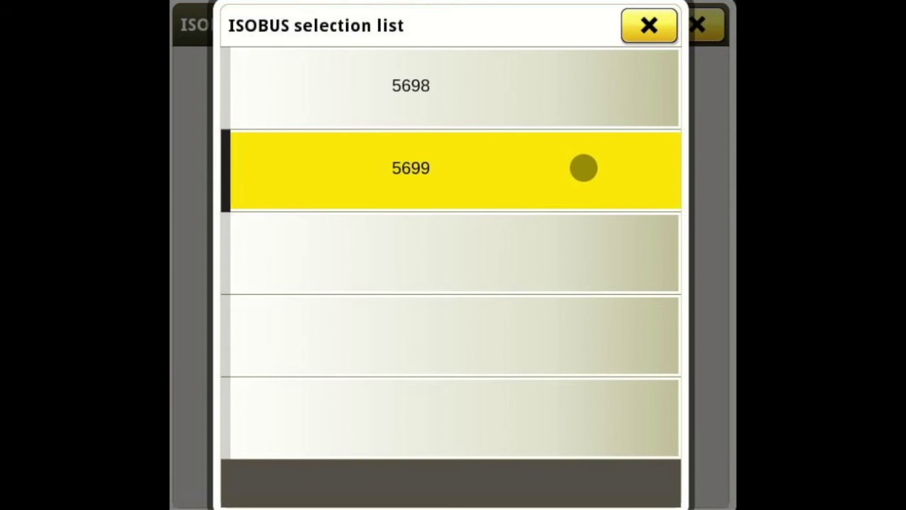
{"action": "left_click", "coordinate": [583, 168]}
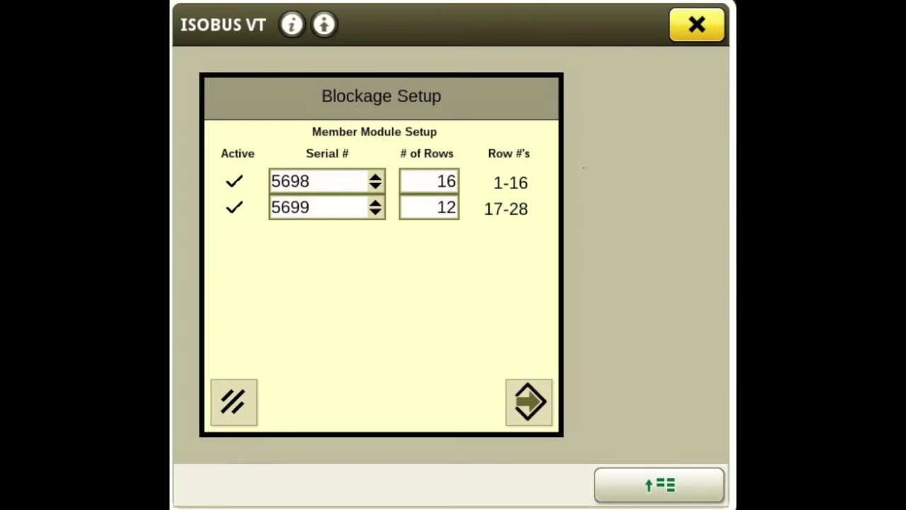
{"action": "left_click", "coordinate": [529, 402]}
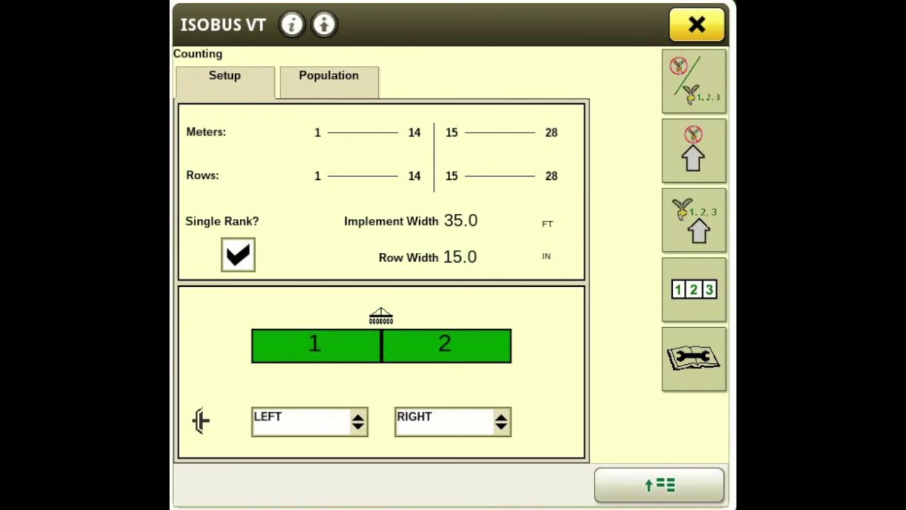
{"action": "left_click", "coordinate": [238, 254]}
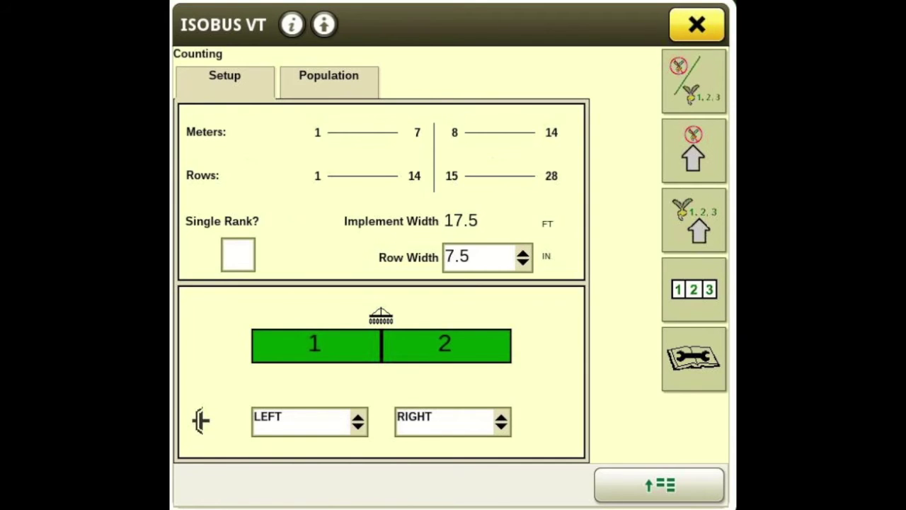
Toggle the rank setting and pick 7.5 for row width, ending at 35.0 ft width and 15.0 in rows.
{"action": "left_click", "coordinate": [238, 254]}
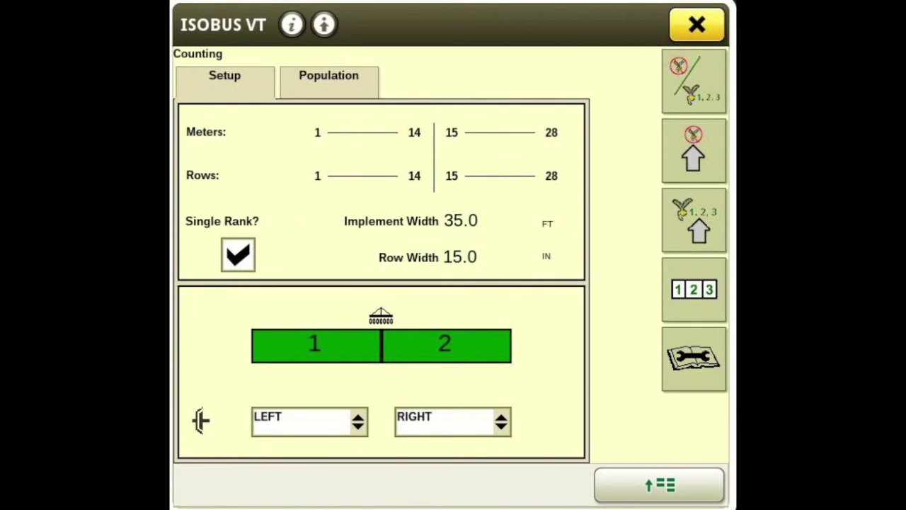
{"action": "left_click", "coordinate": [238, 254]}
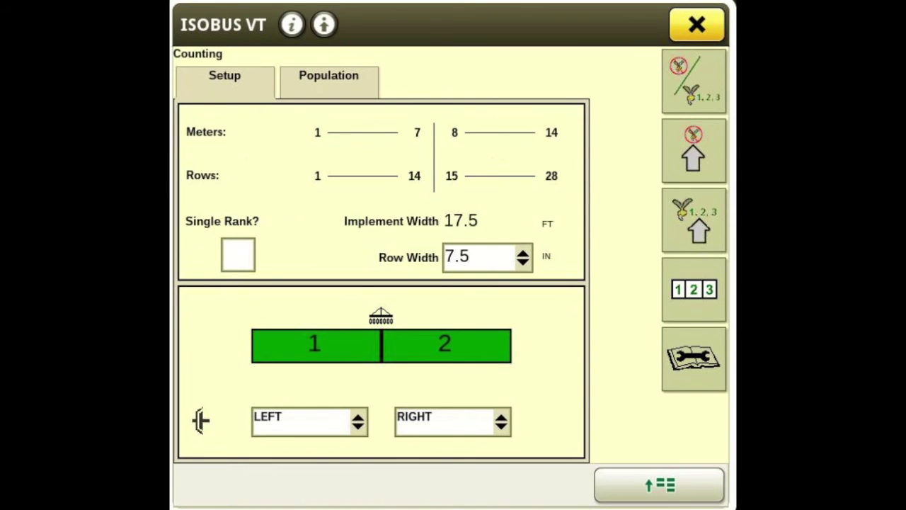
{"action": "left_click", "coordinate": [491, 249]}
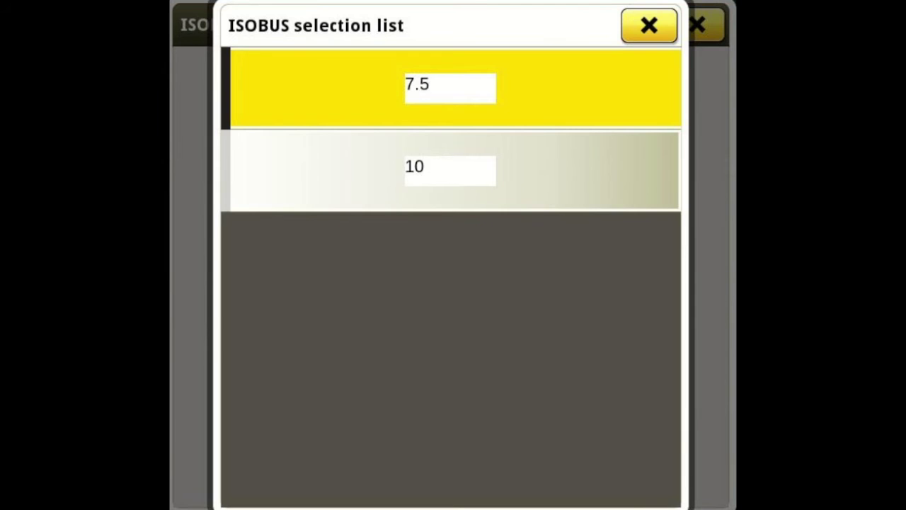
{"action": "left_click", "coordinate": [542, 95]}
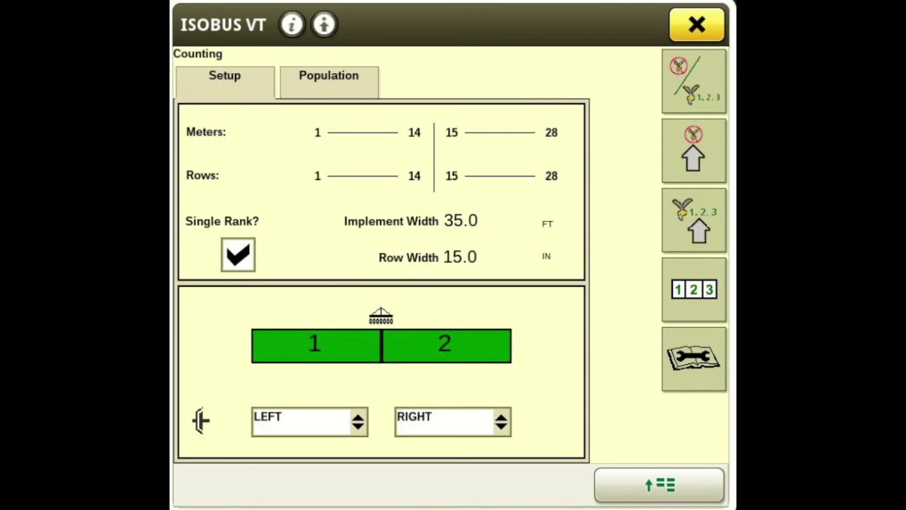
{"action": "left_click", "coordinate": [351, 340]}
{"action": "left_click", "coordinate": [329, 75]}
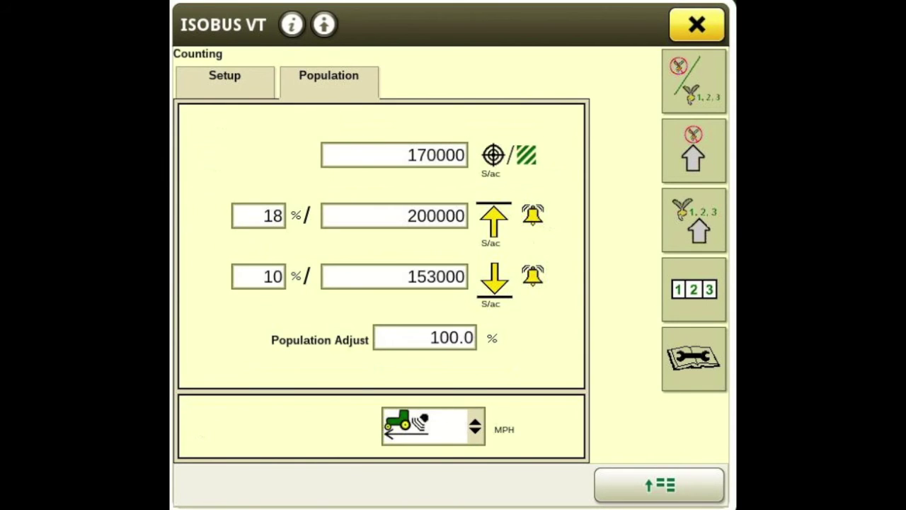
Change the target population from 170000 to 140000 S/ac, giving alarms at 154000 and 126000.
{"action": "left_click", "coordinate": [433, 152]}
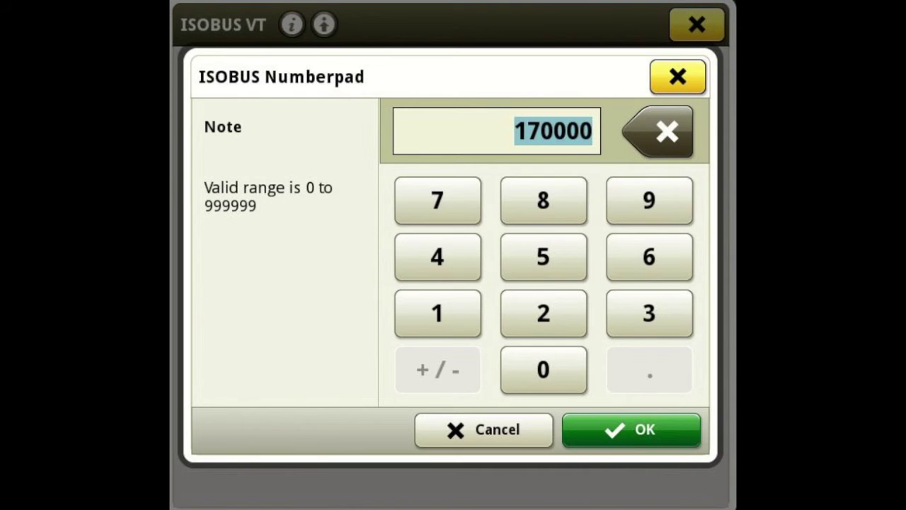
{"action": "left_click", "coordinate": [440, 297]}
{"action": "left_click", "coordinate": [467, 249]}
{"action": "left_click", "coordinate": [555, 368]}
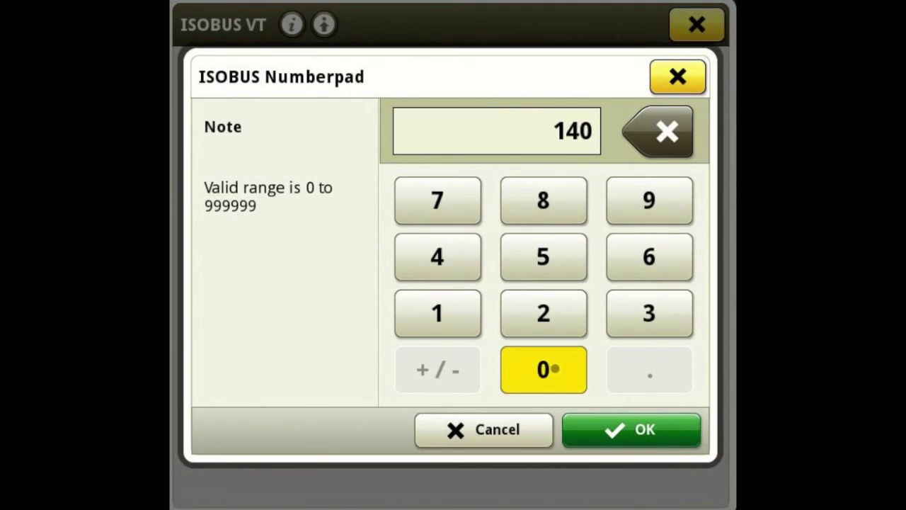
{"action": "left_click", "coordinate": [555, 368]}
{"action": "left_click", "coordinate": [555, 369]}
{"action": "left_click", "coordinate": [555, 368]}
{"action": "left_click", "coordinate": [634, 429]}
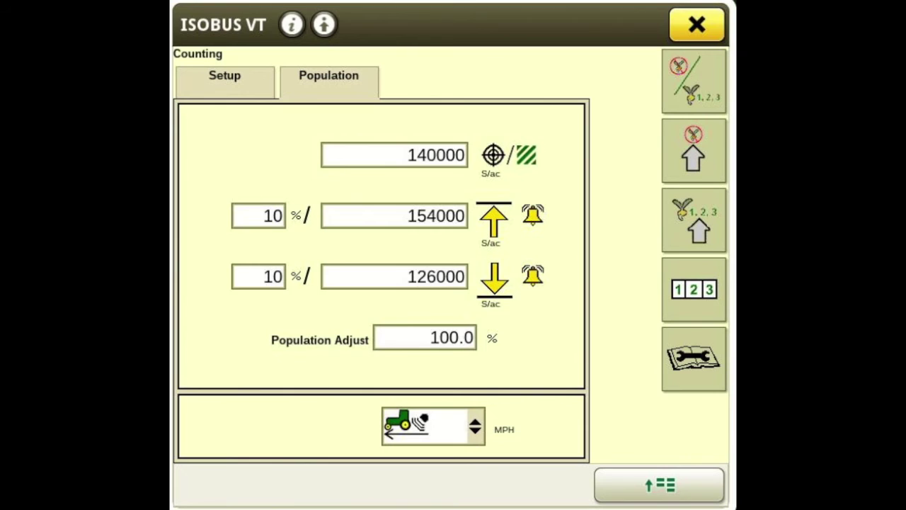
{"action": "left_click", "coordinate": [440, 414]}
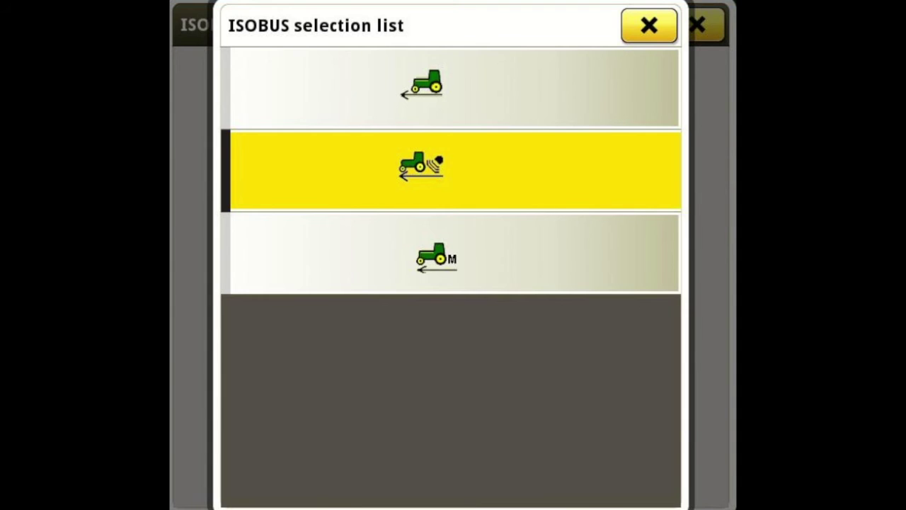
Keep radar as the ground speed source and view Totals: 214.12 hr, 1196.6 ac counters.
{"action": "left_click", "coordinate": [501, 155]}
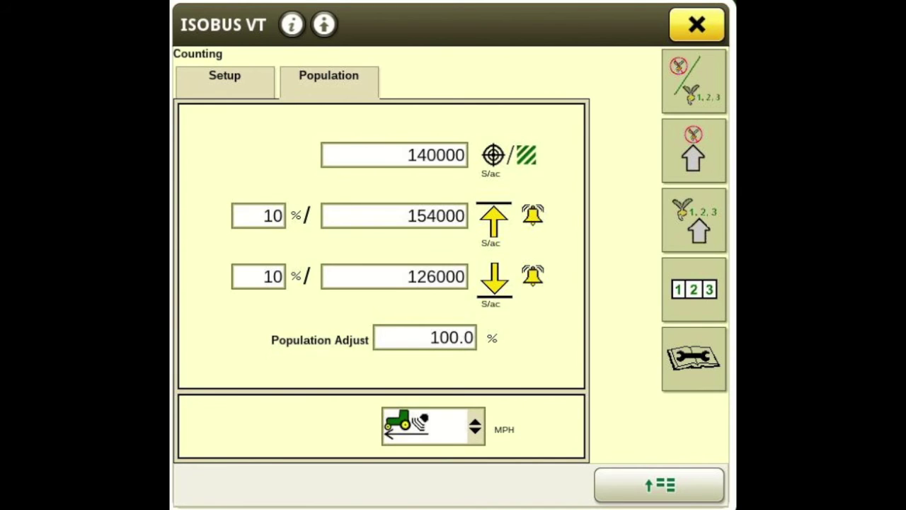
{"action": "left_click", "coordinate": [225, 76]}
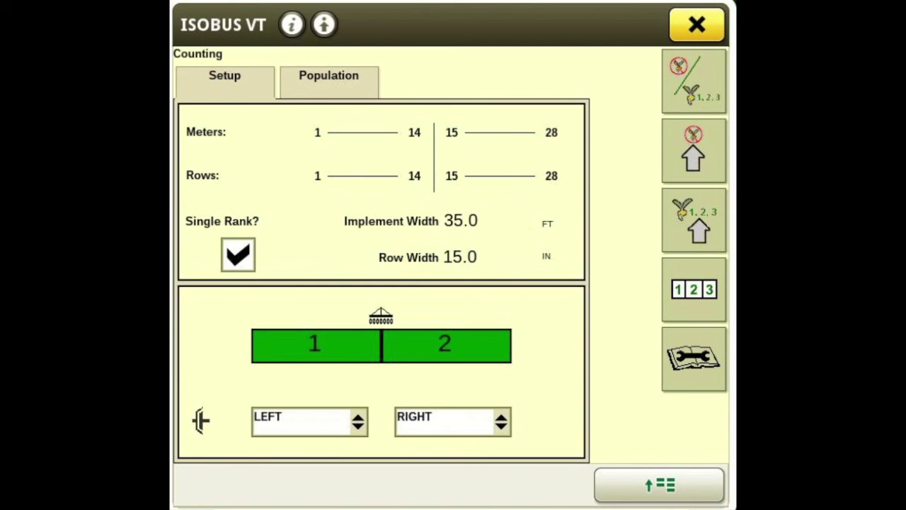
{"action": "left_click", "coordinate": [693, 289]}
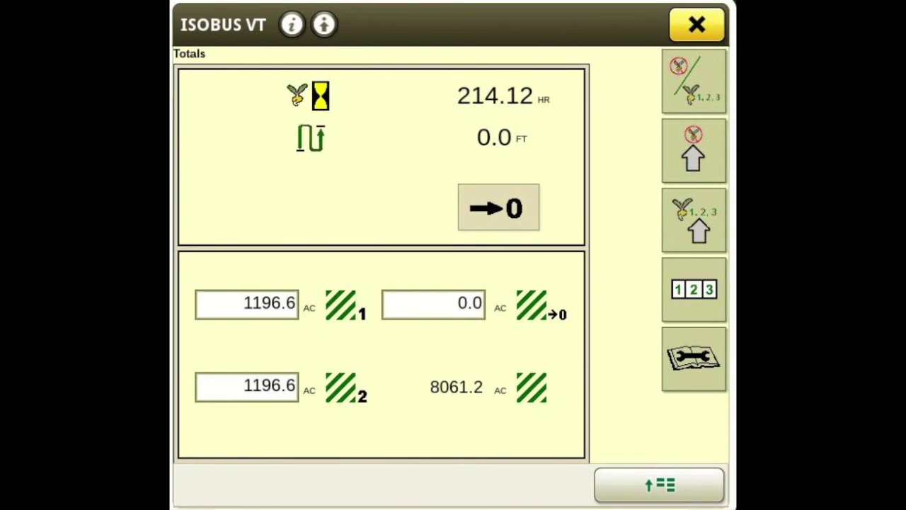
{"action": "left_click", "coordinate": [272, 300]}
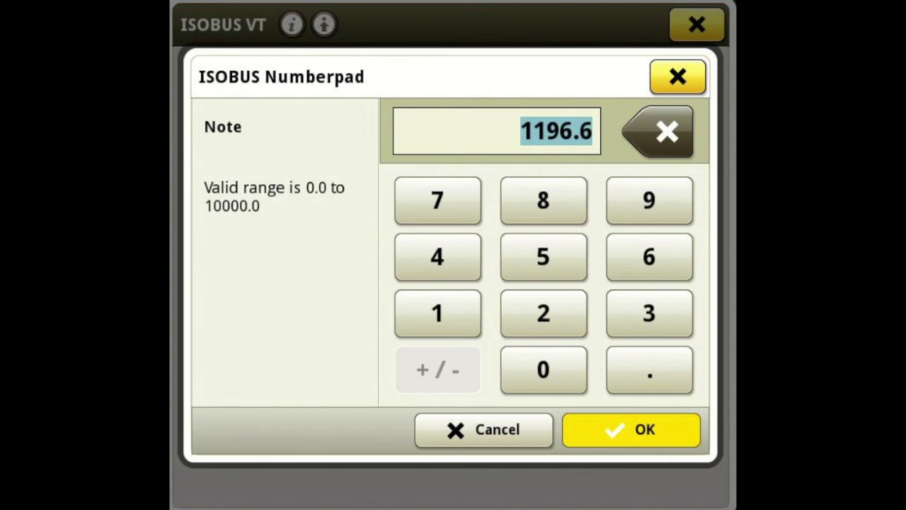
Leave area counter 1 at 1196.6 and open Blockage Diagnostics with its reading sources list.
{"action": "left_click", "coordinate": [640, 427]}
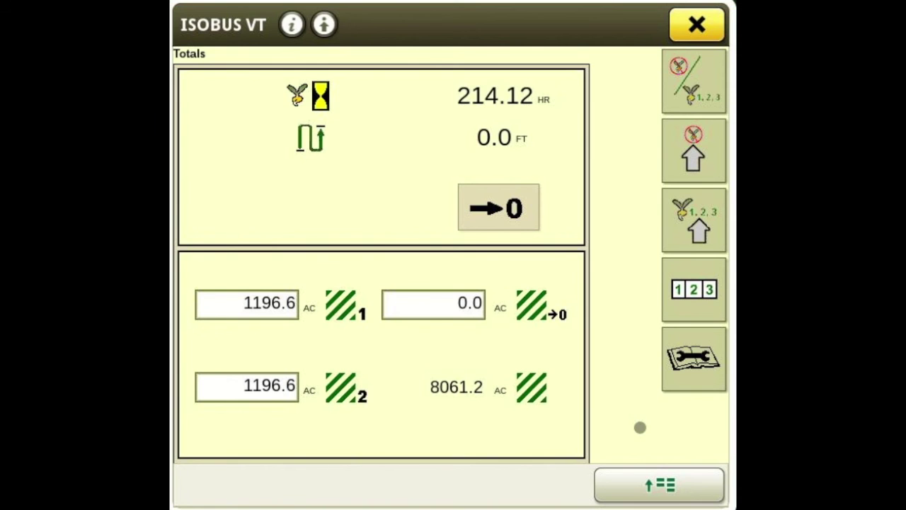
{"action": "left_click", "coordinate": [693, 359]}
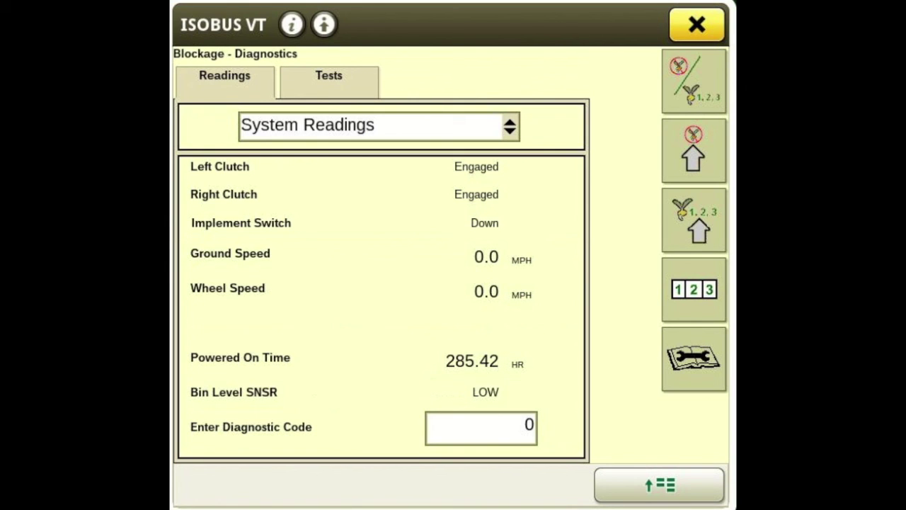
{"action": "left_click", "coordinate": [360, 124]}
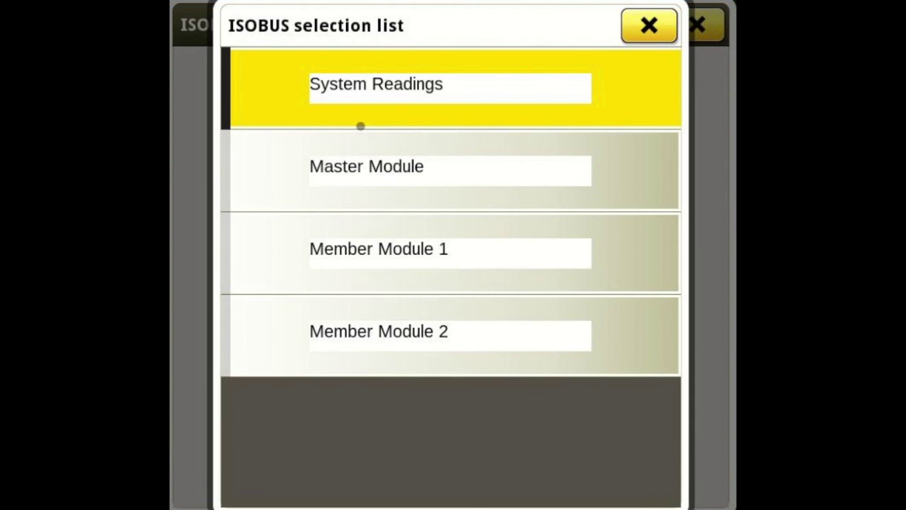
View diagnostic readings for the Master Module, Member Module 1 and Member Module 2.
{"action": "left_click", "coordinate": [434, 167]}
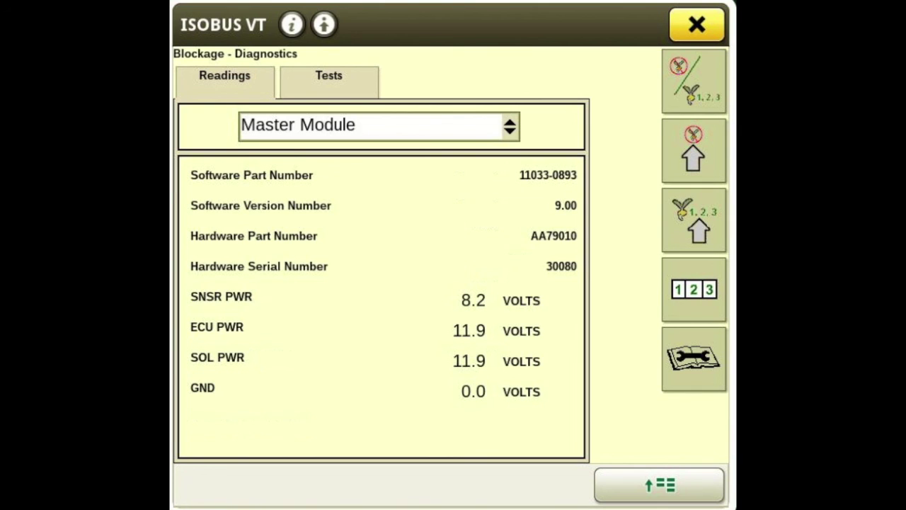
{"action": "left_click", "coordinate": [432, 132]}
{"action": "left_click", "coordinate": [397, 253]}
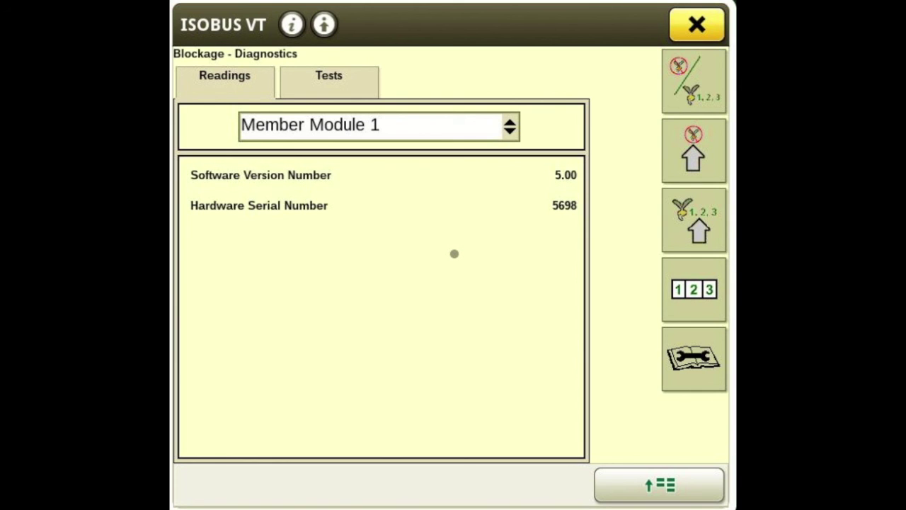
{"action": "left_click", "coordinate": [453, 125]}
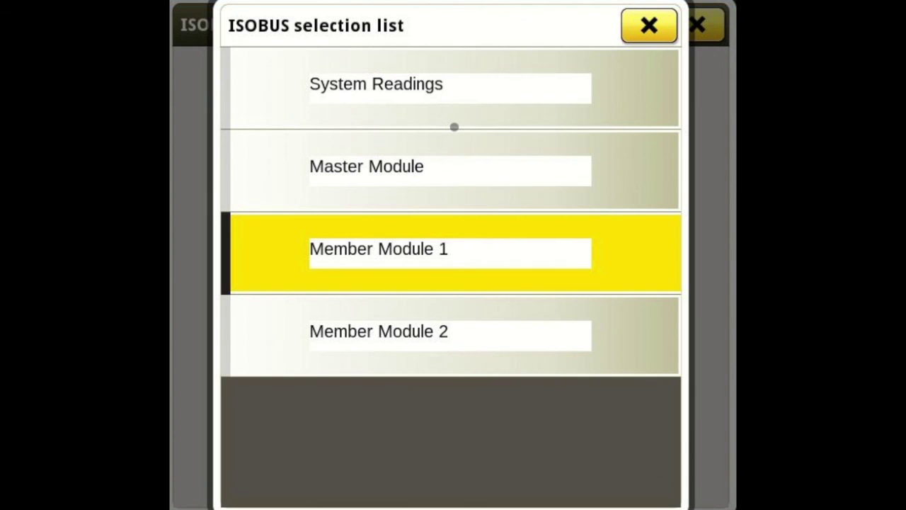
{"action": "left_click", "coordinate": [487, 338]}
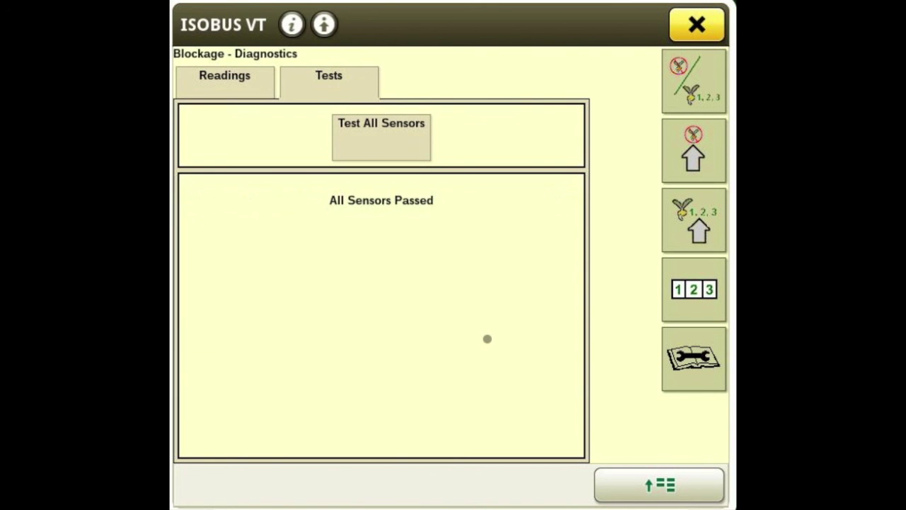
Return to System Readings, showing both clutches engaged and 285.44 hr powered on.
{"action": "left_click", "coordinate": [225, 75]}
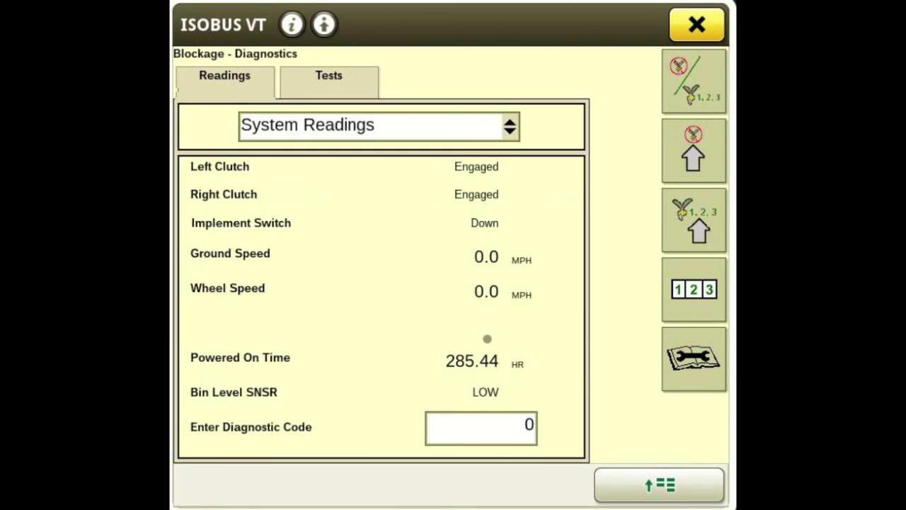